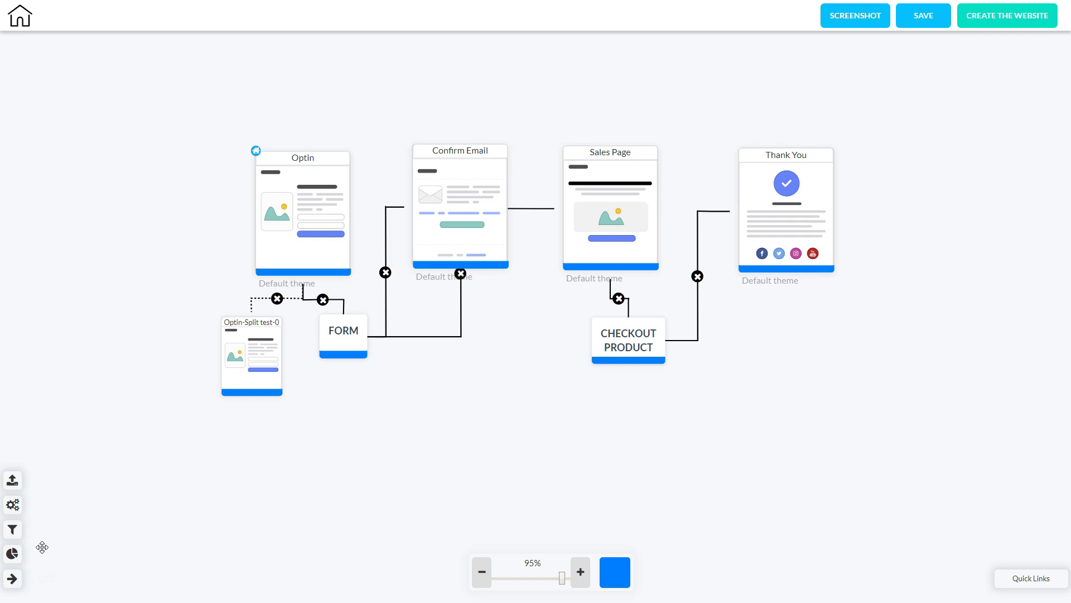
pyautogui.moveTo(303, 213)
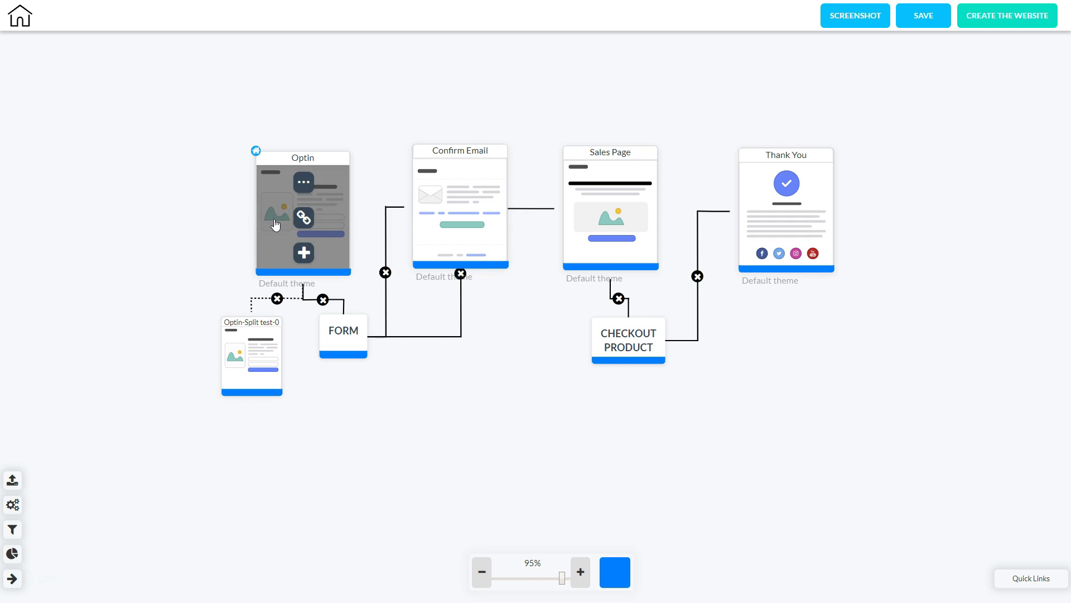
pyautogui.click(239, 273)
pyautogui.click(249, 382)
pyautogui.click(518, 504)
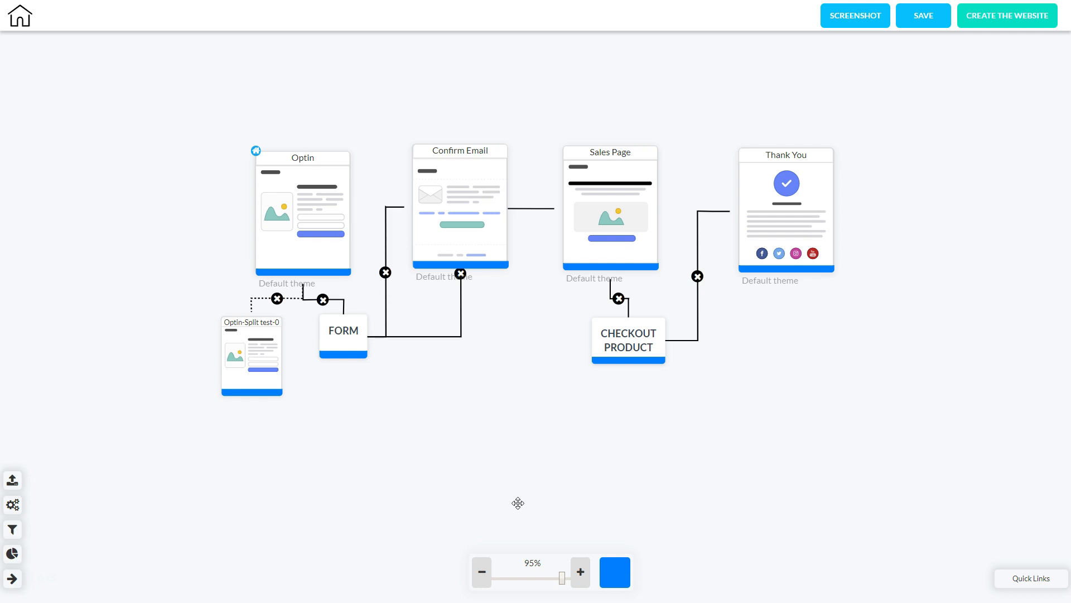
pyautogui.moveTo(494, 208)
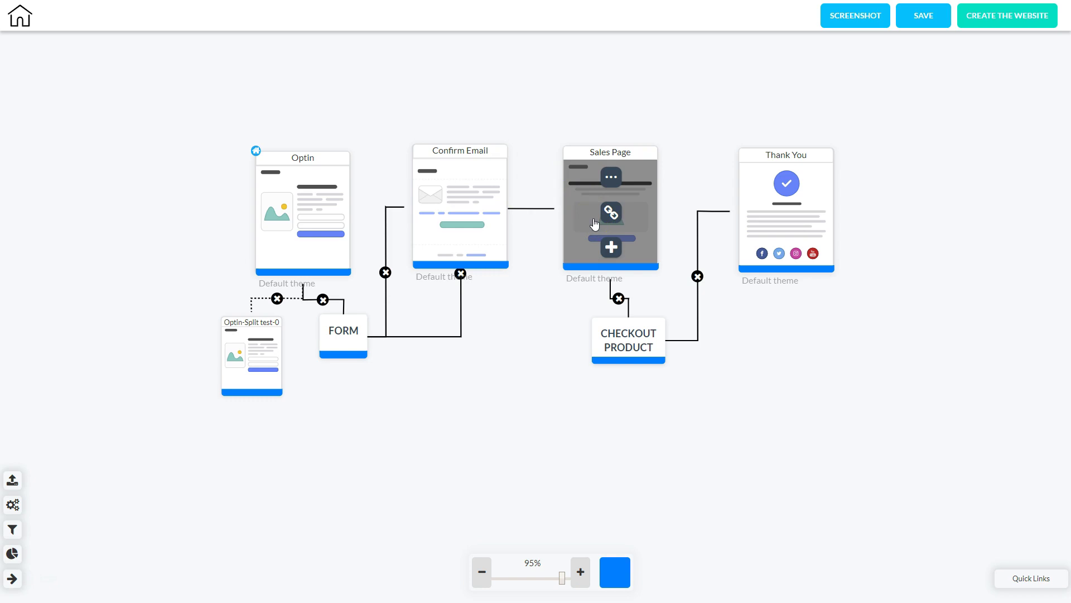
pyautogui.moveTo(581, 302); pyautogui.dragTo(630, 346)
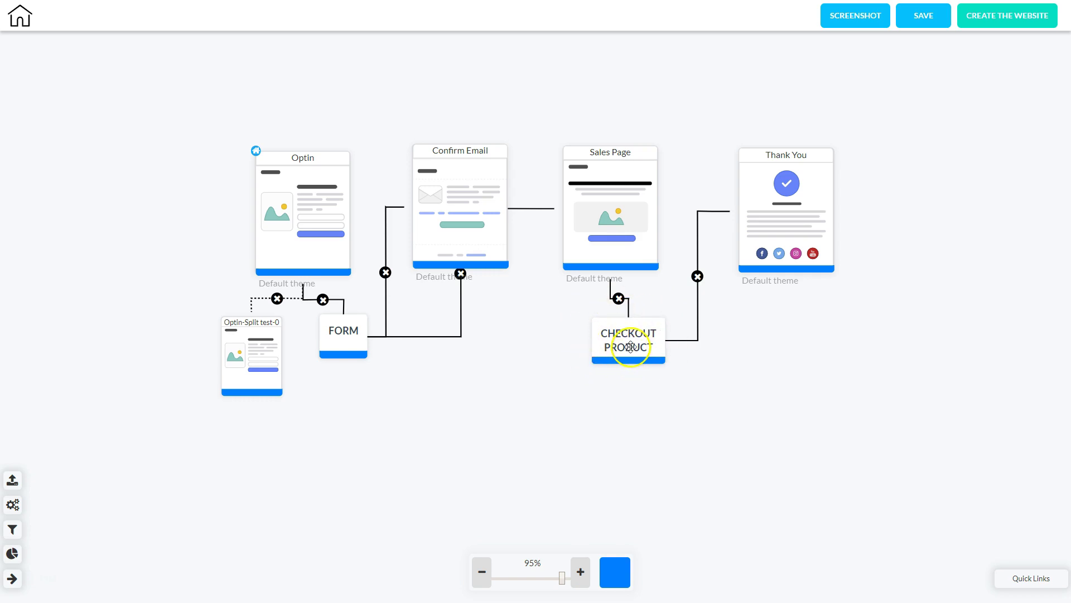
pyautogui.moveTo(796, 204)
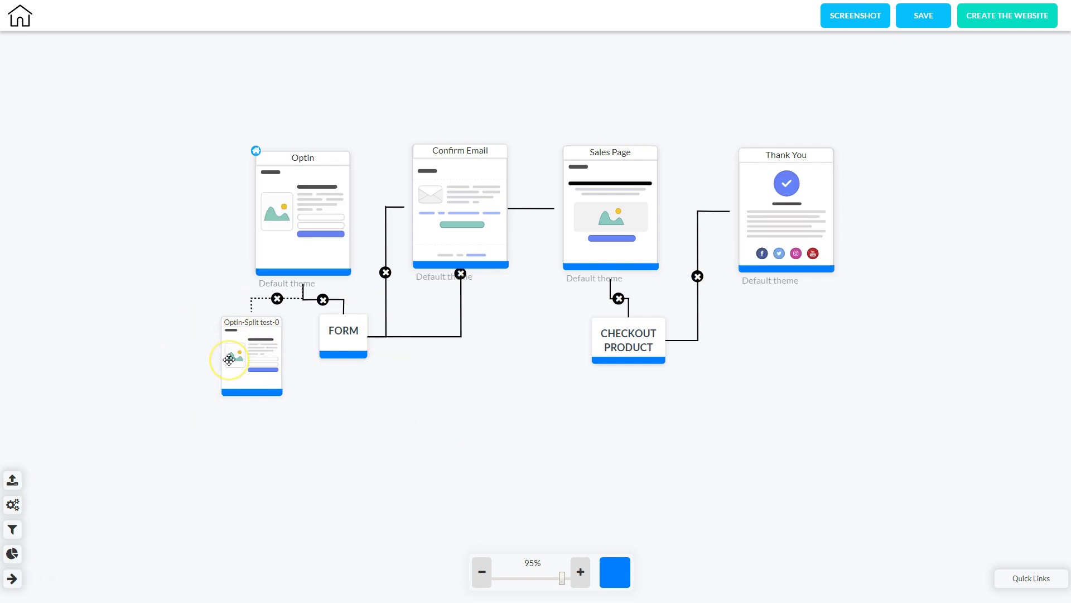
# Step: Set the Optin page's split-test target page to Confirm Email
pyautogui.moveTo(293, 232)
pyautogui.moveTo(279, 173)
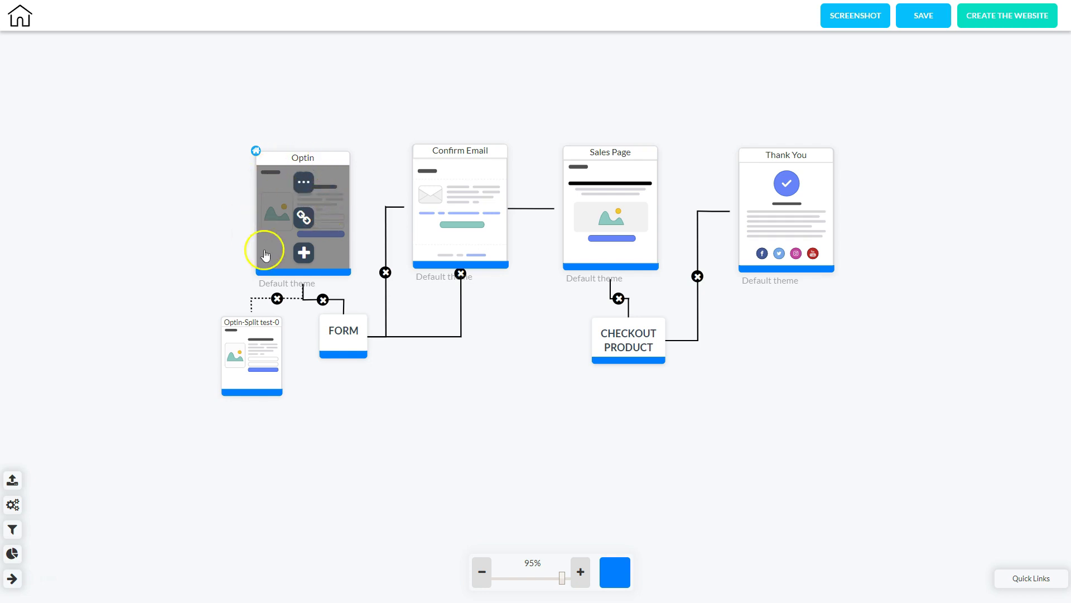
pyautogui.click(304, 181)
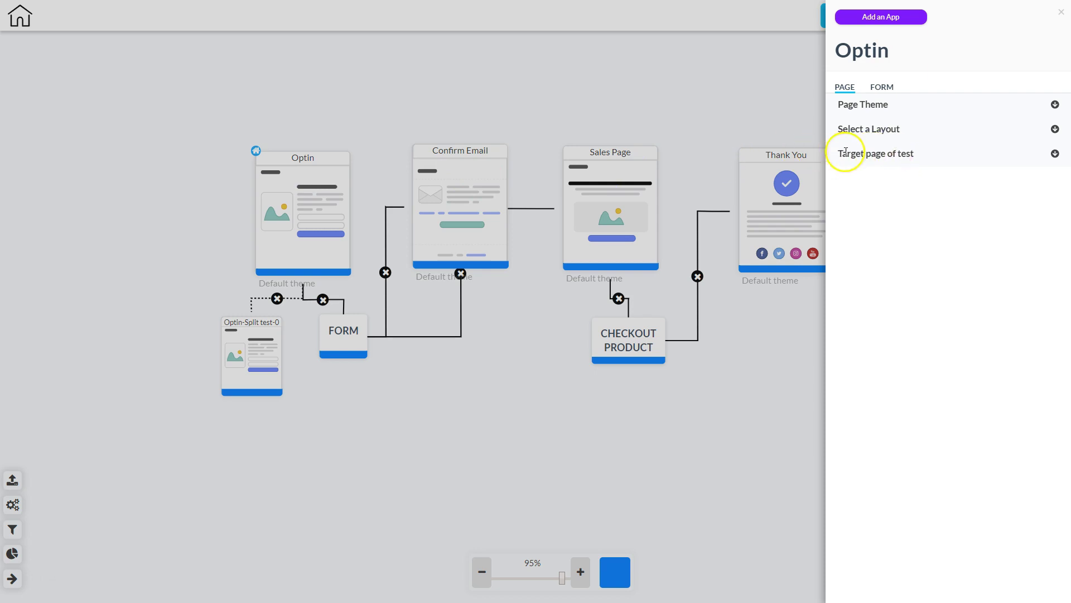
pyautogui.click(887, 154)
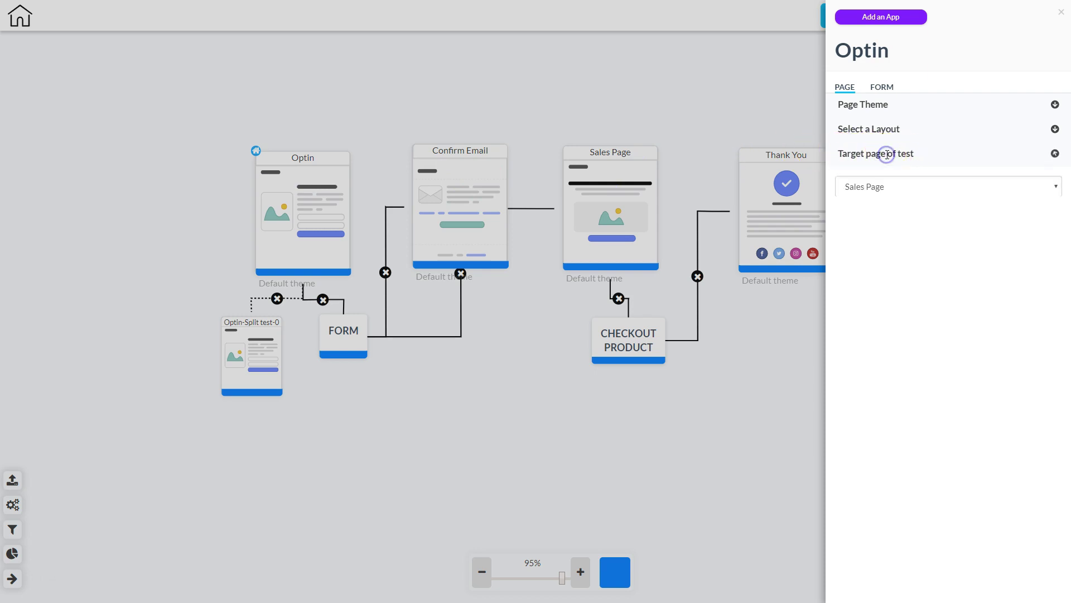
pyautogui.click(883, 186)
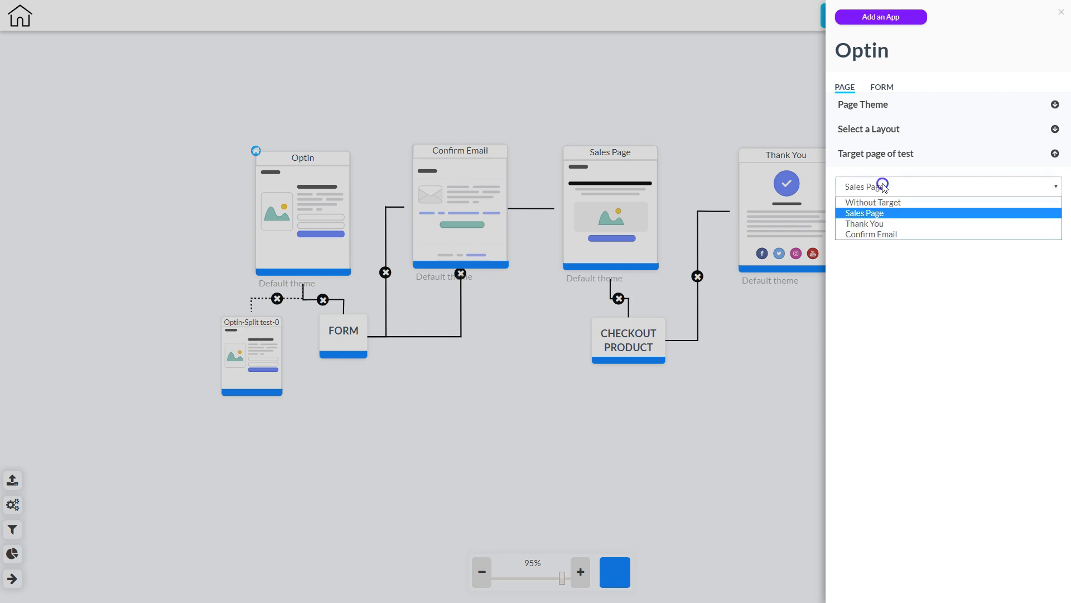
pyautogui.click(882, 234)
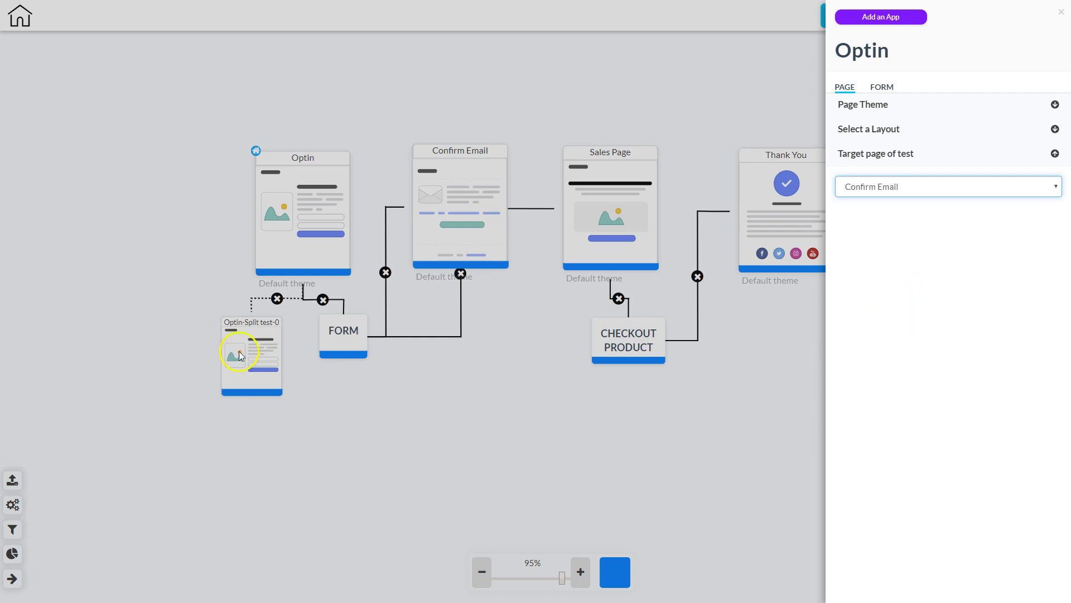
pyautogui.click(447, 411)
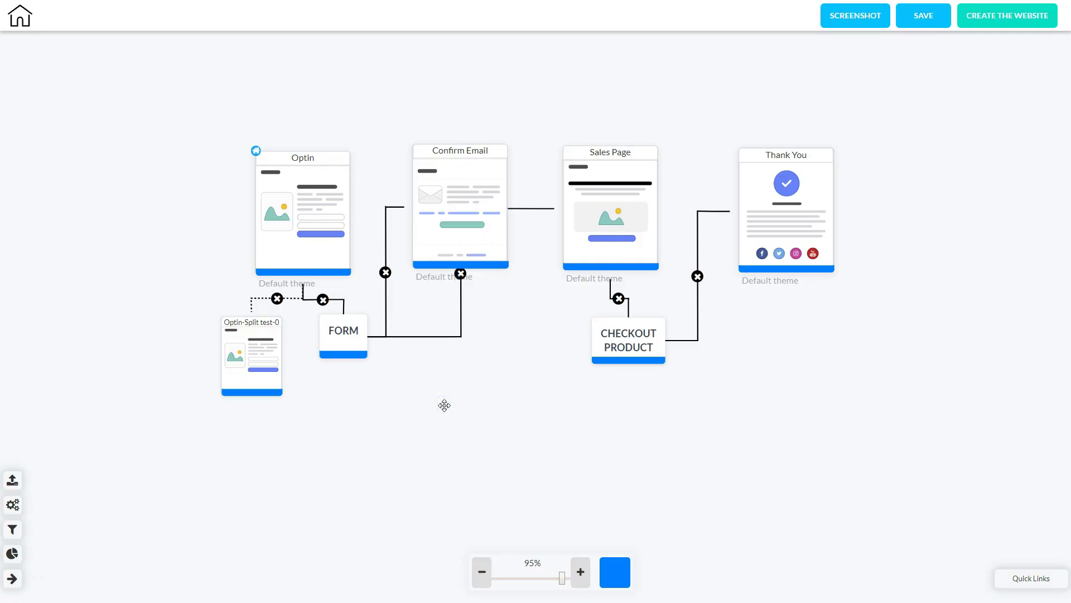
# Step: Connect the Optin page's form to the MailingBoss service and assign the personally named "Awesome List" as its list
pyautogui.rightClick(339, 339)
pyautogui.click(365, 385)
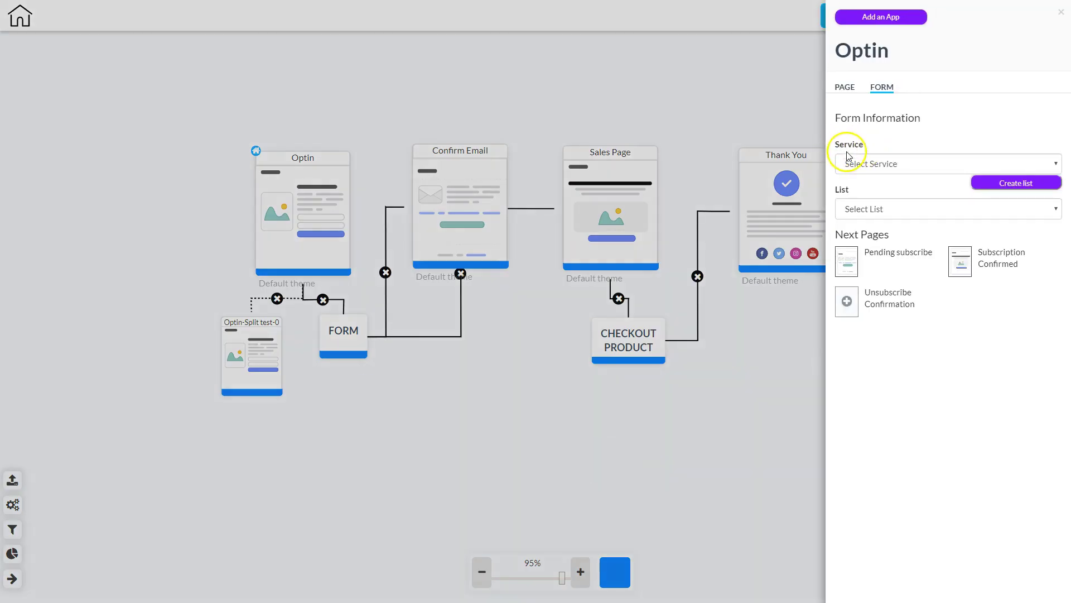
pyautogui.click(891, 164)
pyautogui.click(888, 190)
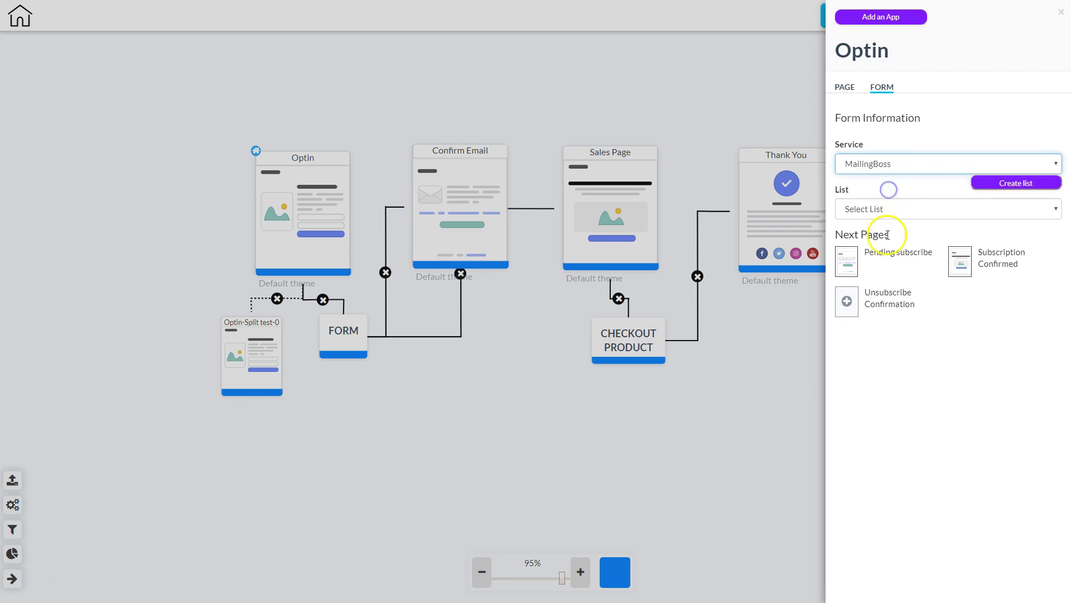
pyautogui.click(885, 209)
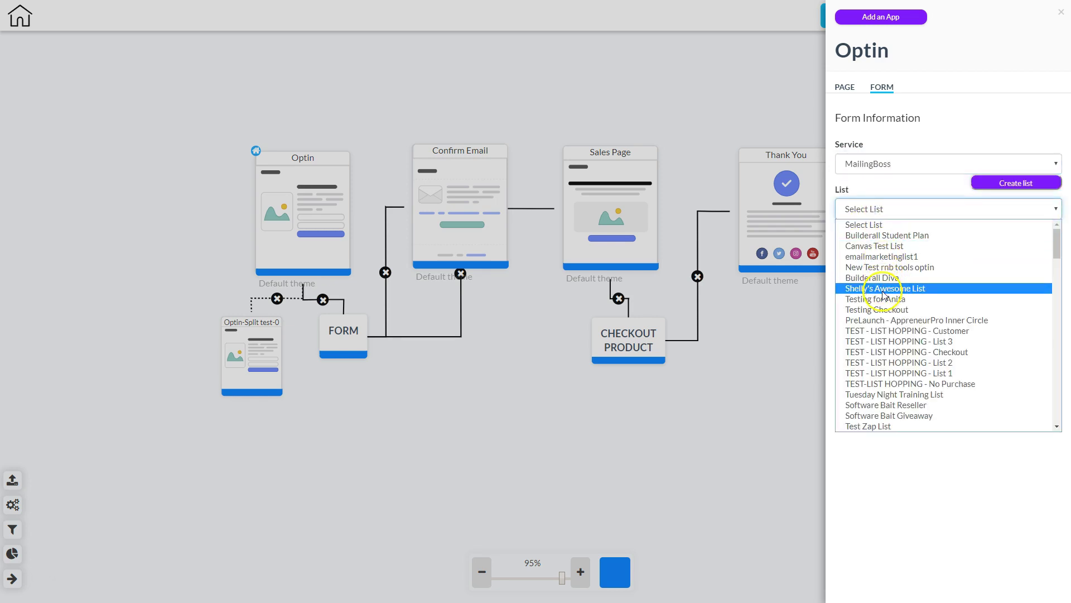
pyautogui.click(884, 289)
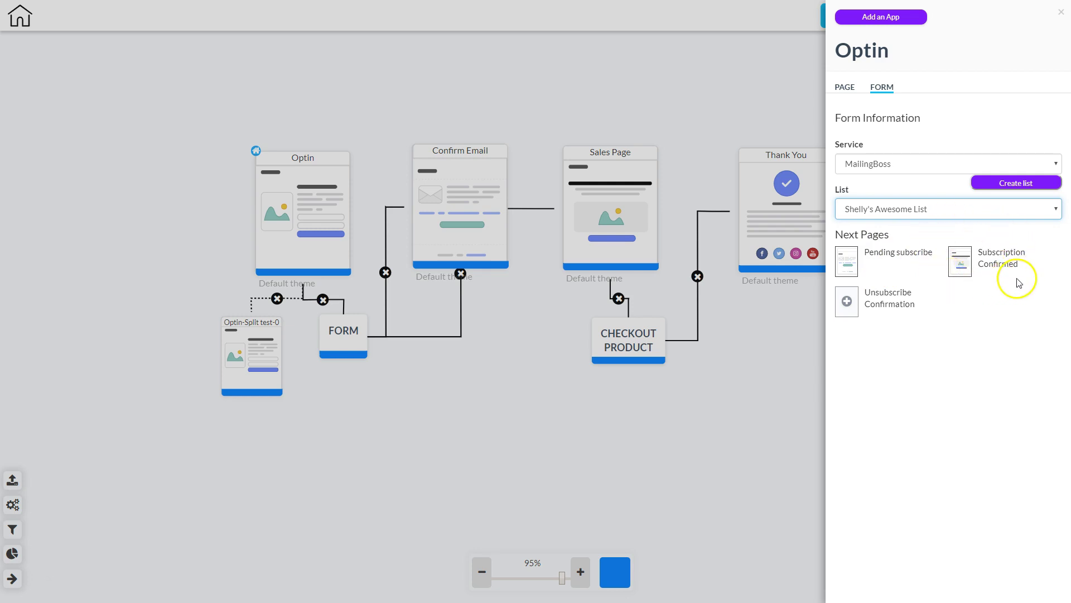
pyautogui.click(385, 374)
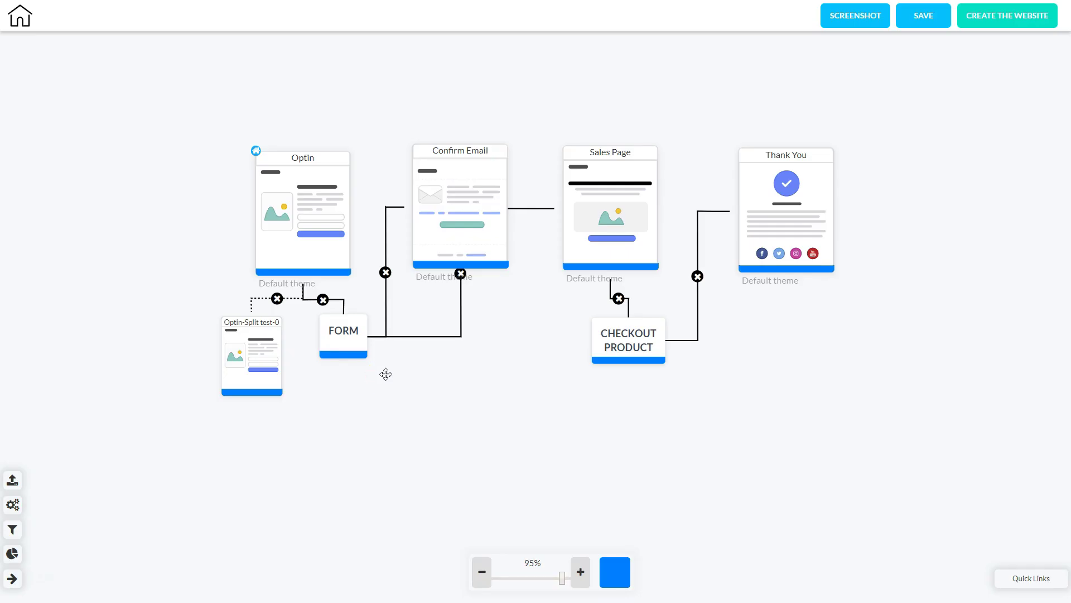
# Step: Look at the form element's available actions and review the Sales Page's checkout product settings
pyautogui.rightClick(339, 333)
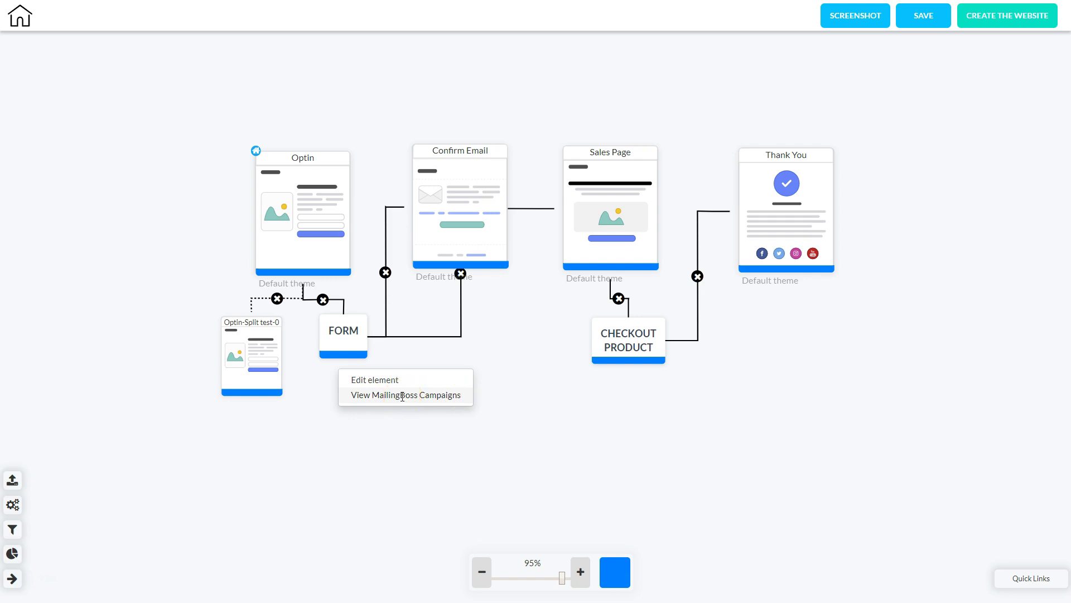
pyautogui.click(610, 399)
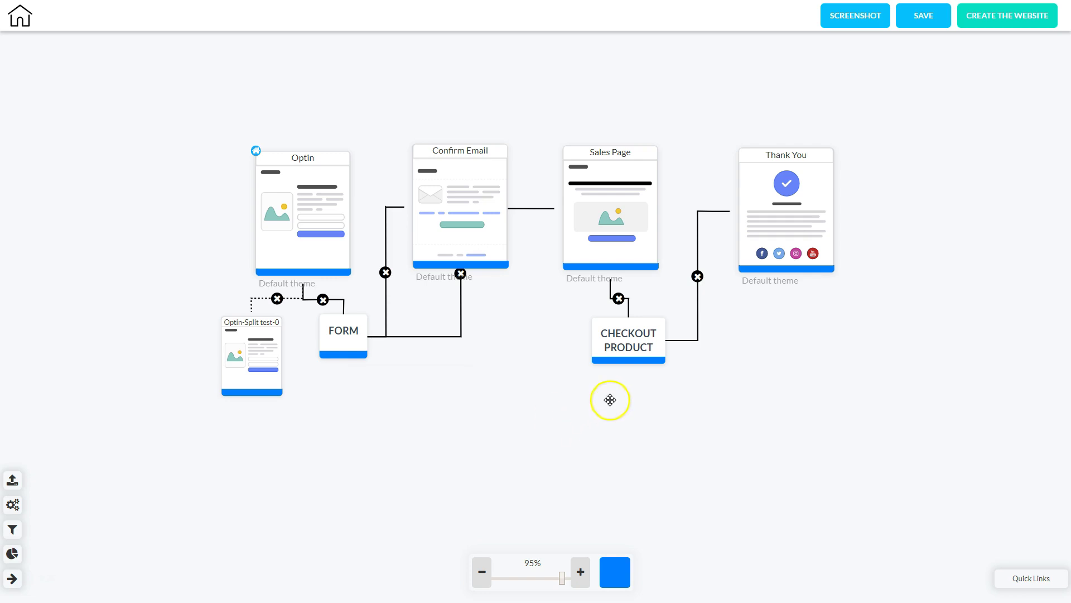
pyautogui.rightClick(633, 343)
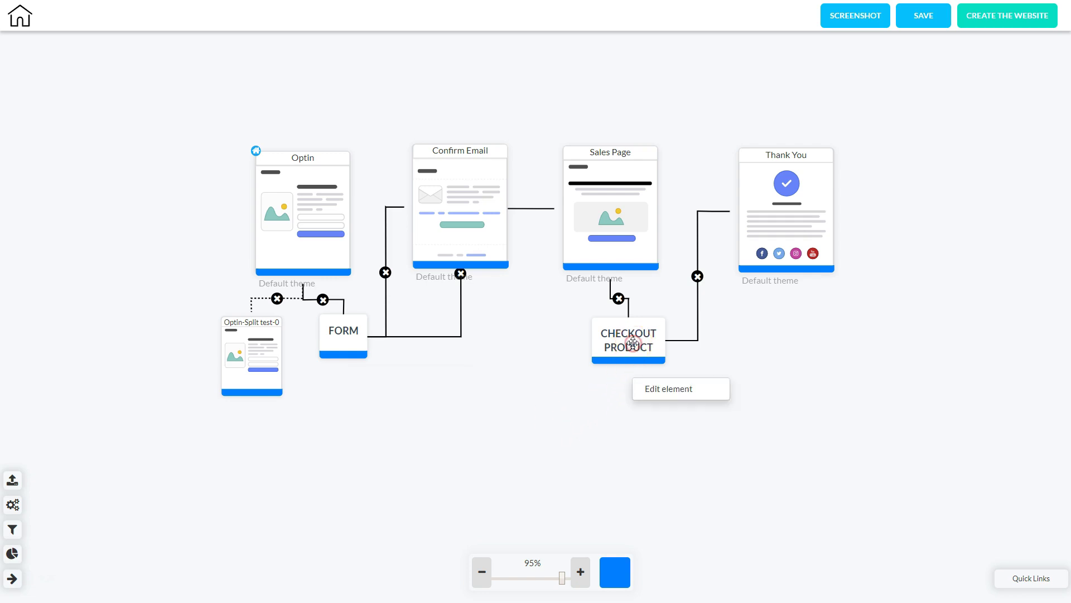
pyautogui.click(650, 387)
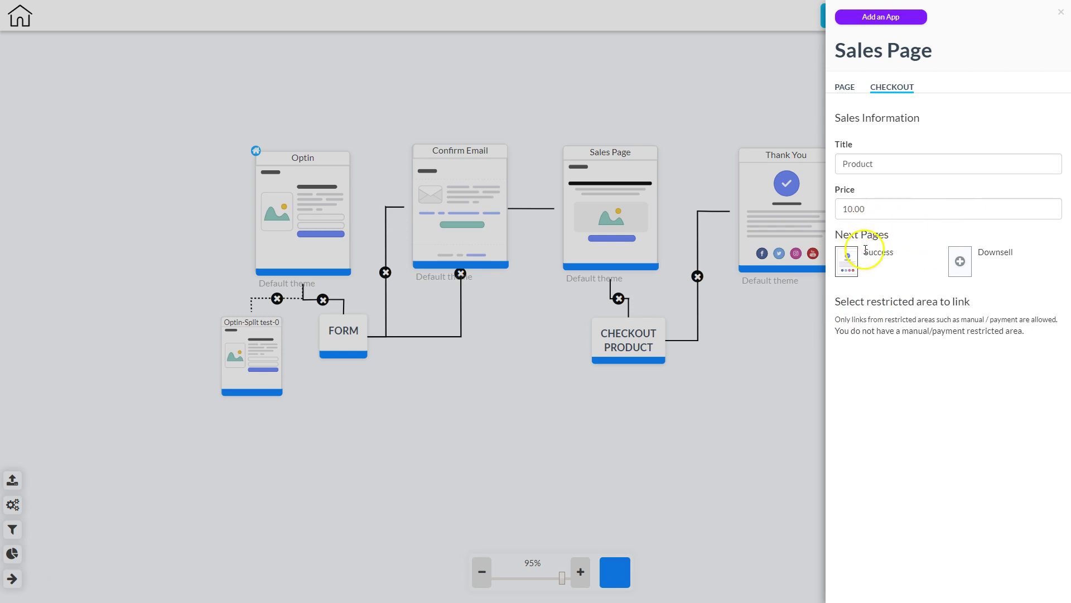
pyautogui.click(791, 378)
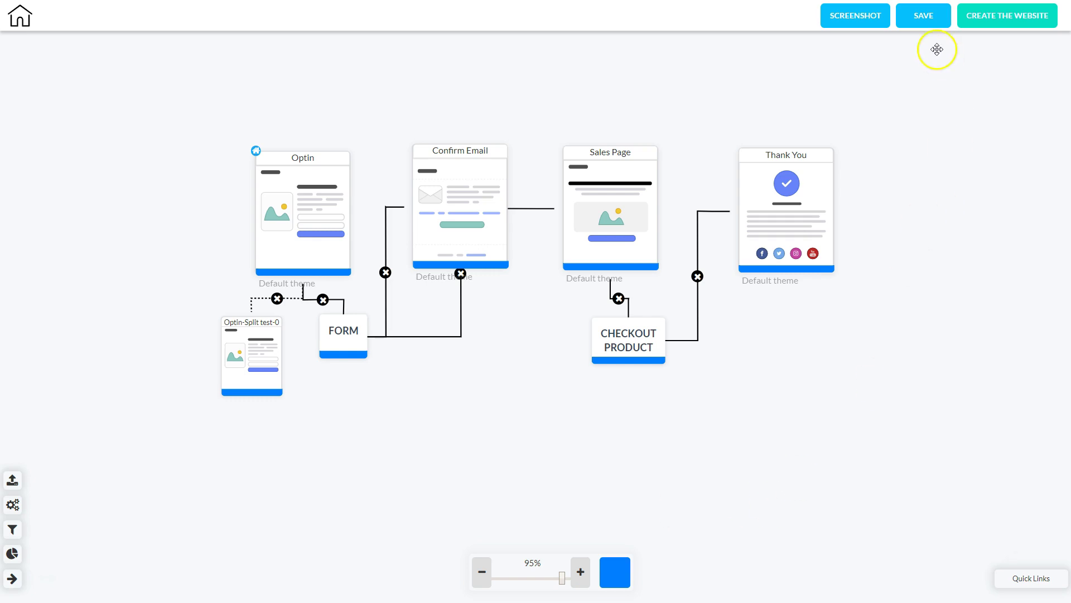
# Step: Save the funnel and generate a website from it named Simple Sale Funnel
pyautogui.click(923, 18)
pyautogui.click(619, 325)
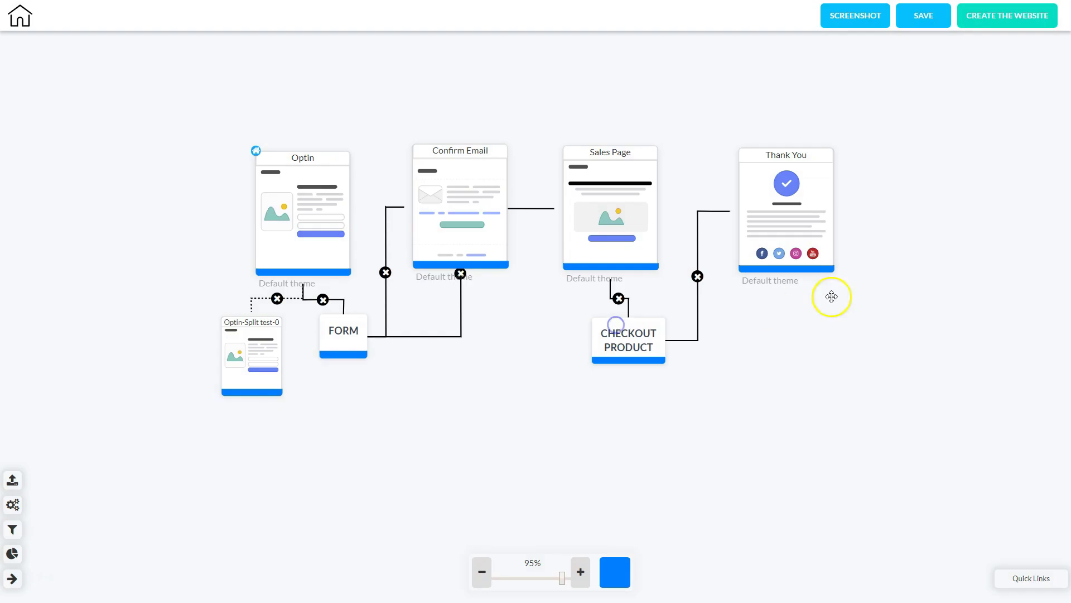
pyautogui.click(999, 16)
pyautogui.click(540, 299)
pyautogui.write('Simple Sale Funnel')
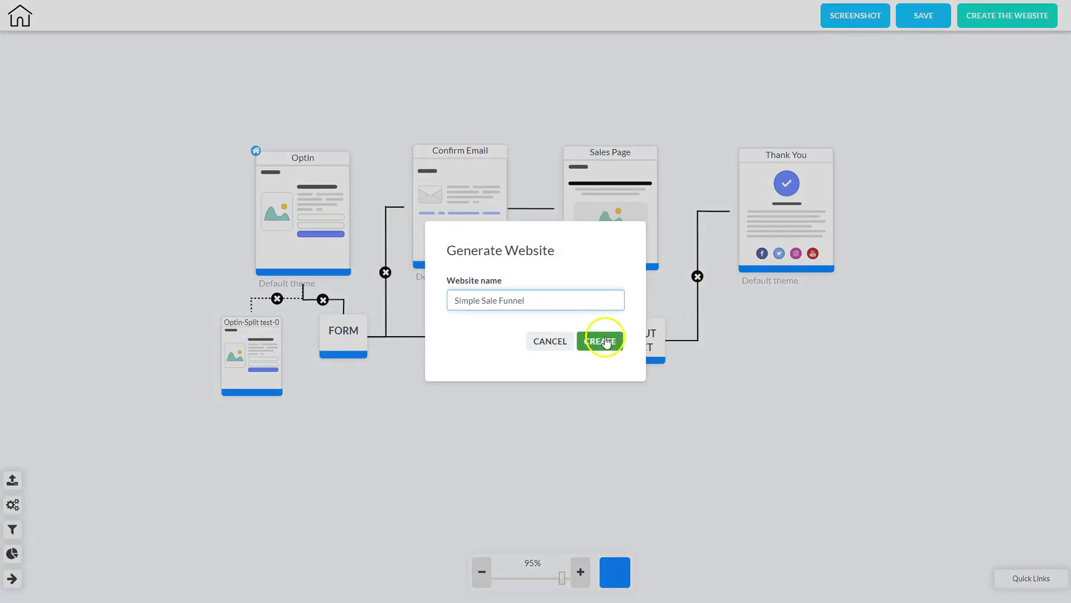
pyautogui.click(600, 340)
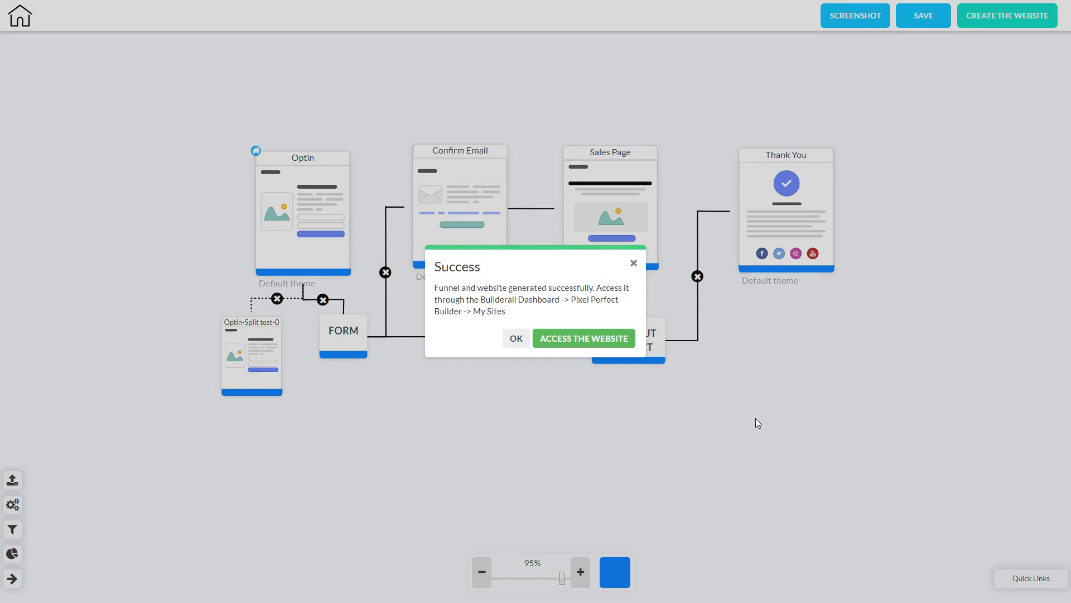
pyautogui.click(743, 435)
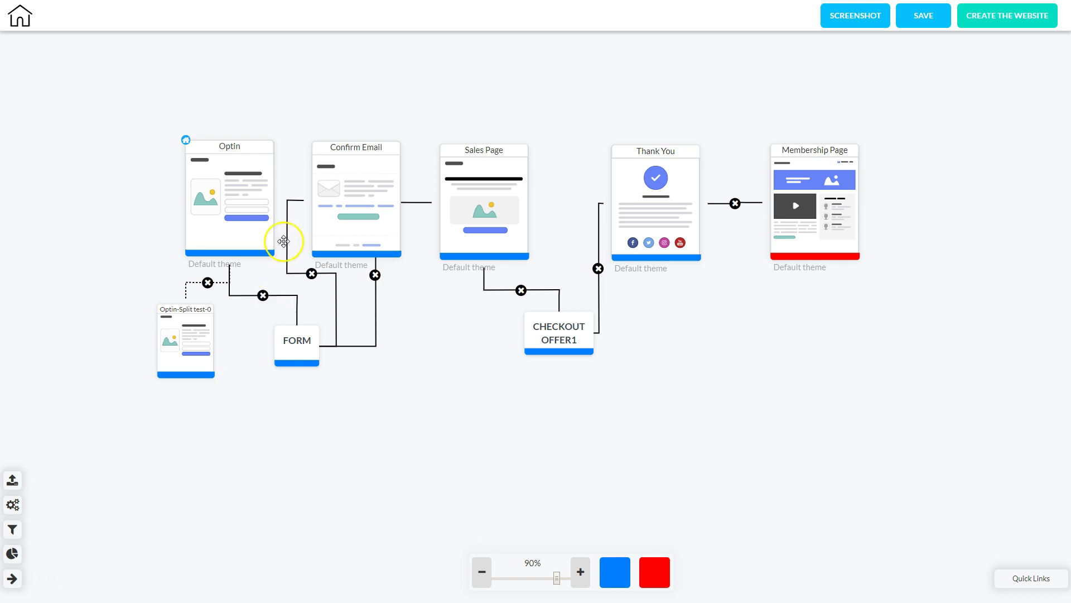
pyautogui.moveTo(253, 186)
pyautogui.moveTo(347, 188)
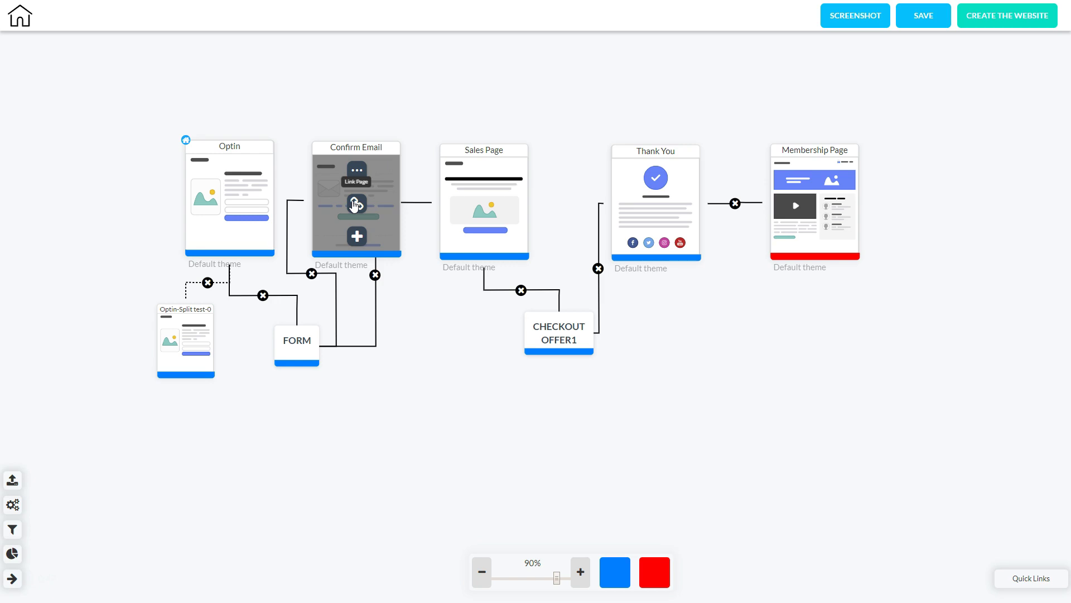
pyautogui.moveTo(356, 205)
pyautogui.mouseDown()
pyautogui.moveTo(358, 160)
pyautogui.moveTo(464, 197)
pyautogui.moveTo(473, 239)
pyautogui.moveTo(485, 205)
pyautogui.moveTo(461, 186)
pyautogui.moveTo(490, 180)
pyautogui.moveTo(458, 205)
pyautogui.moveTo(472, 208)
pyautogui.moveTo(491, 278)
pyautogui.moveTo(559, 310)
pyautogui.moveTo(541, 354)
pyautogui.moveTo(571, 335)
pyautogui.mouseUp()
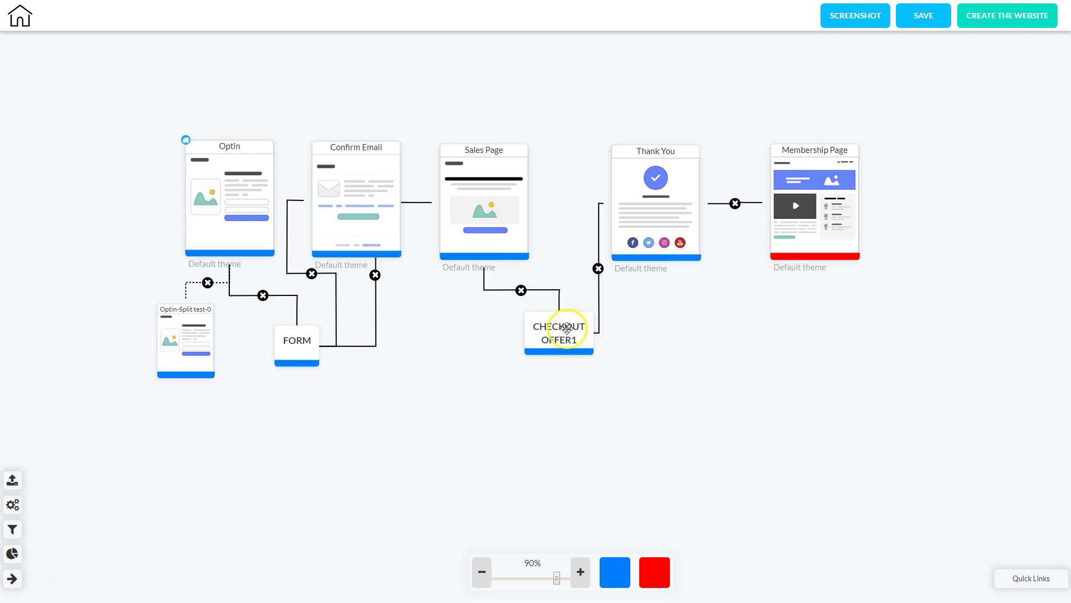
pyautogui.moveTo(645, 194)
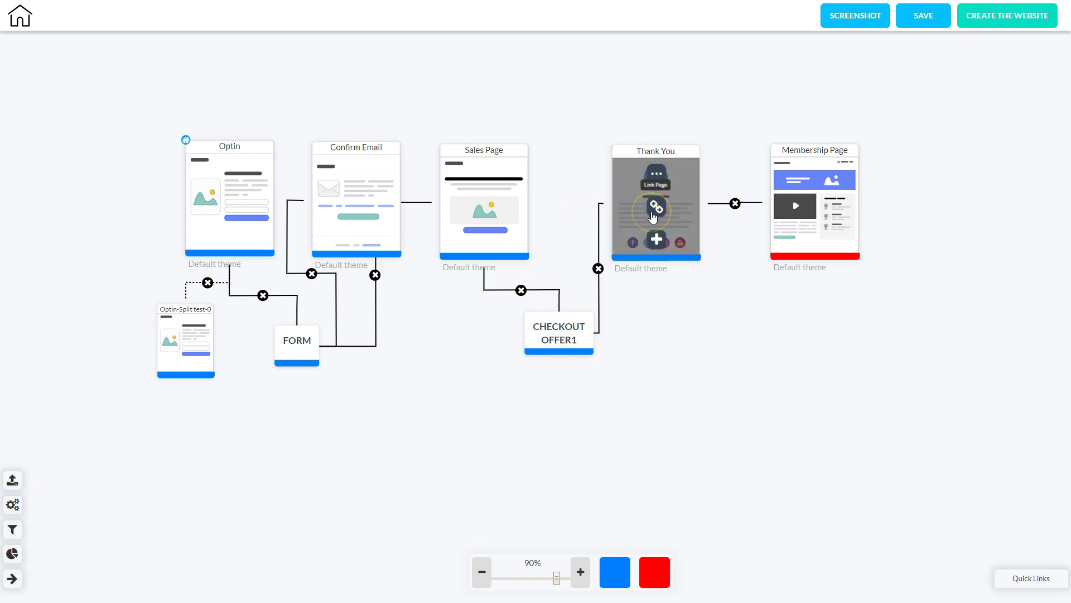
pyautogui.moveTo(654, 217); pyautogui.dragTo(573, 342)
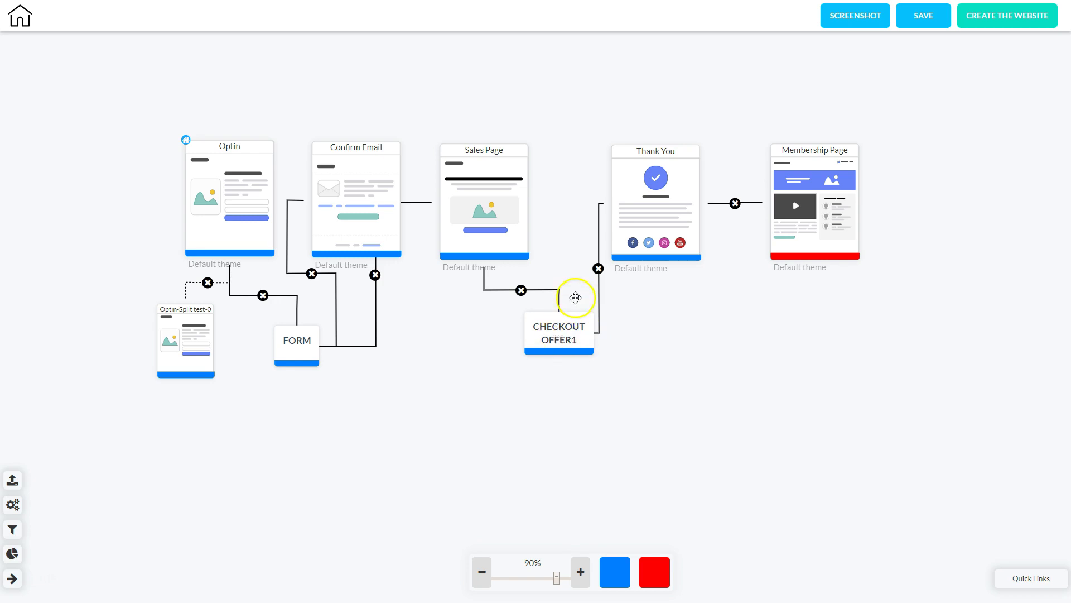
pyautogui.moveTo(812, 233)
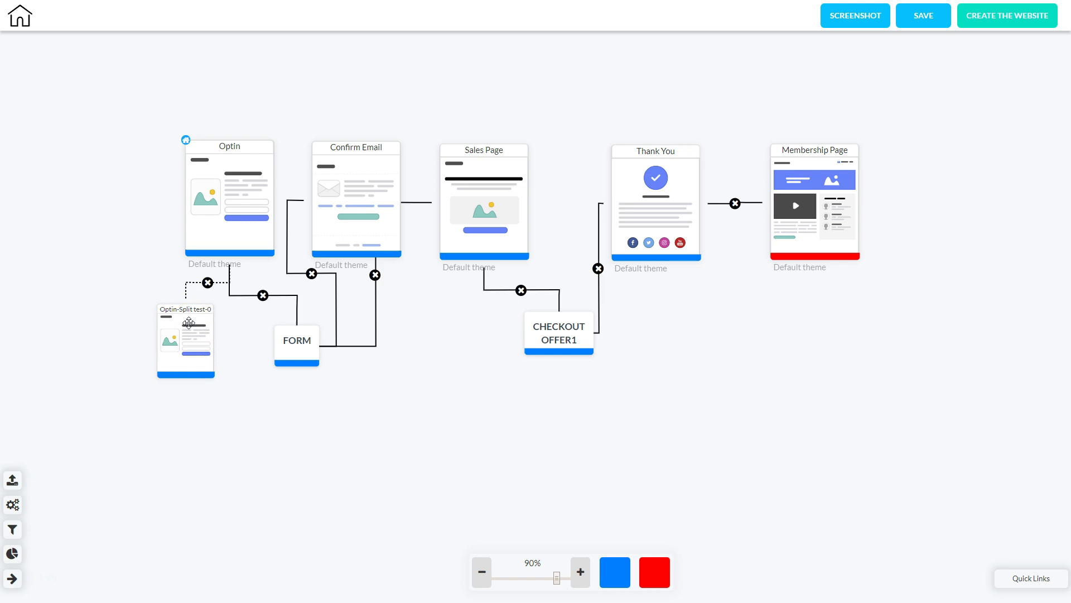
pyautogui.moveTo(229, 215)
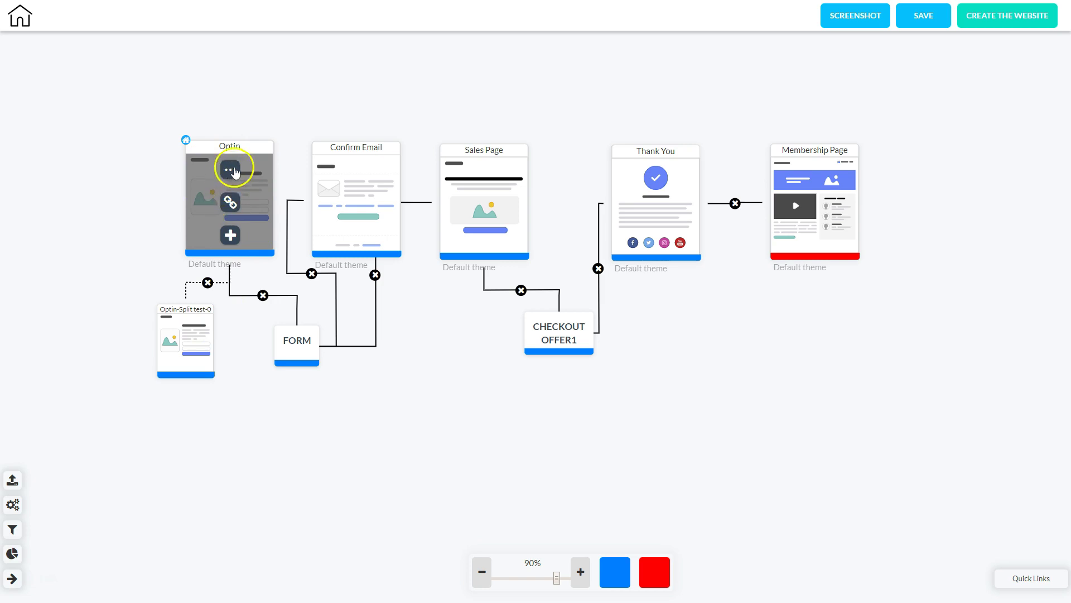
pyautogui.moveTo(359, 190)
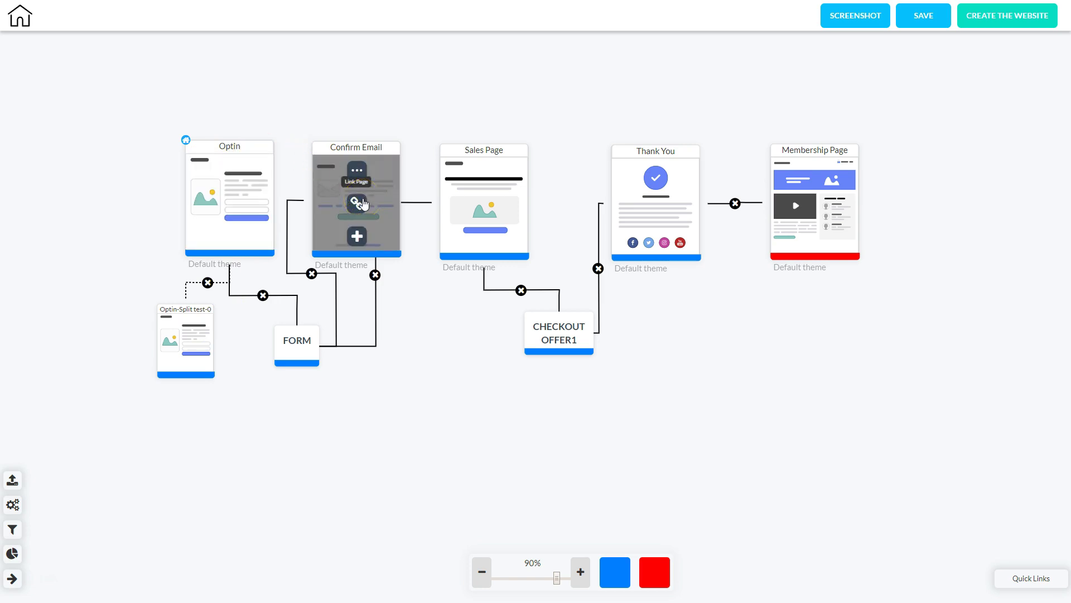
pyautogui.moveTo(205, 235); pyautogui.dragTo(347, 201)
# Step: Check which target page is set for the Optin page's split test in the membership funnel
pyautogui.moveTo(231, 177)
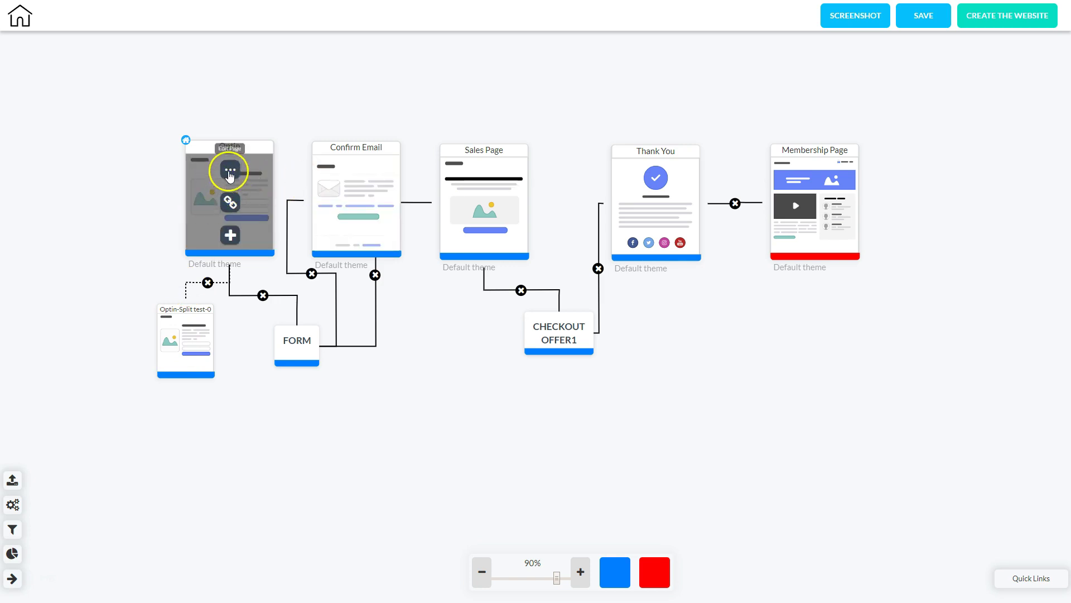
pyautogui.click(229, 171)
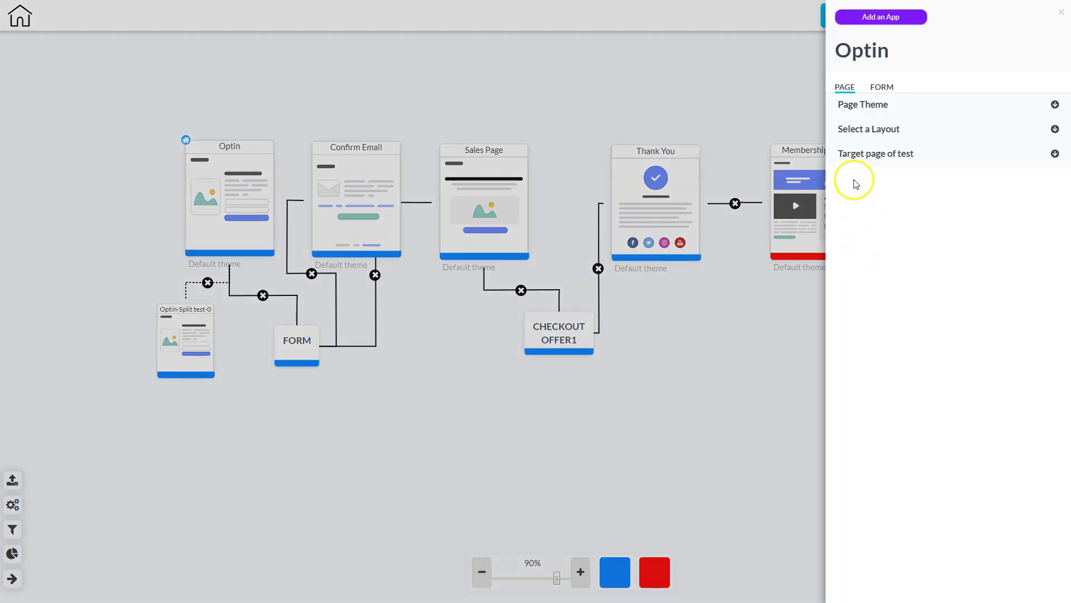
pyautogui.click(882, 154)
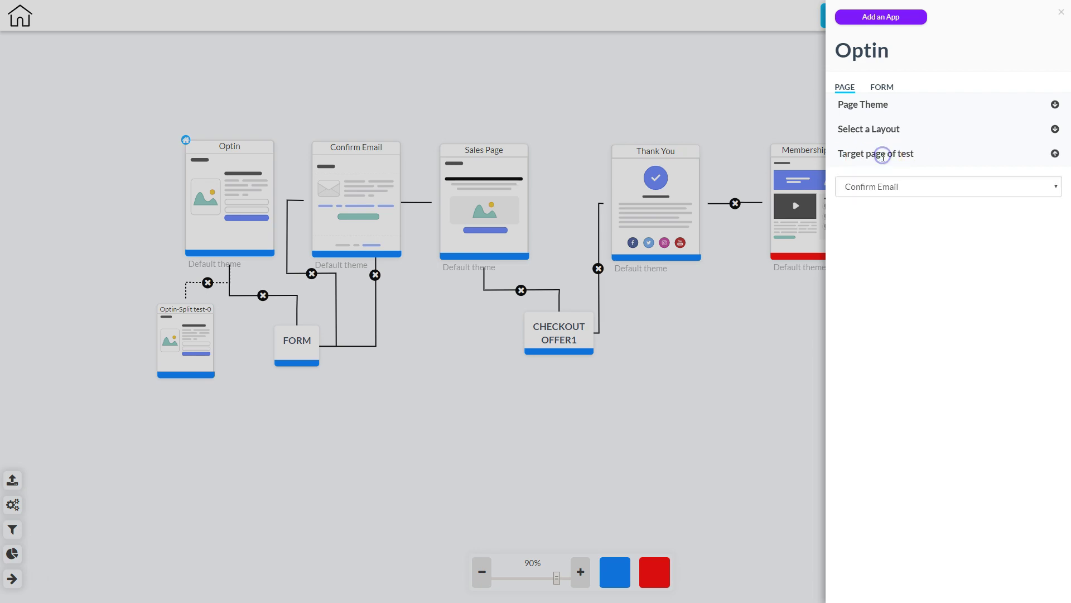
# Step: Assign the personally named "Awesome List" as the MailingBoss list for the Optin page's form in the membership funnel
pyautogui.click(885, 193)
pyautogui.click(718, 405)
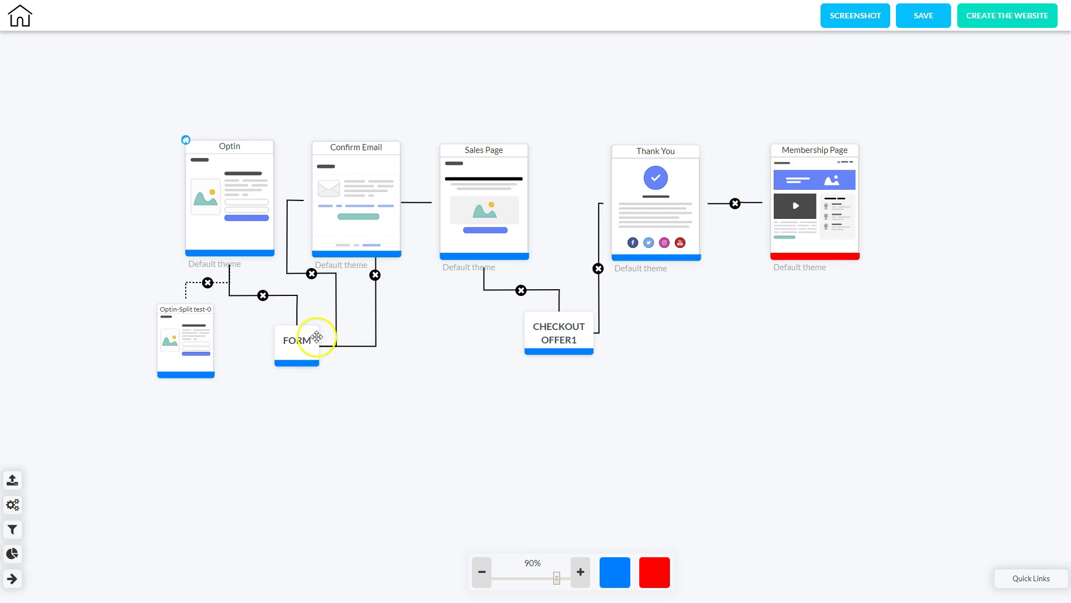
pyautogui.click(298, 347)
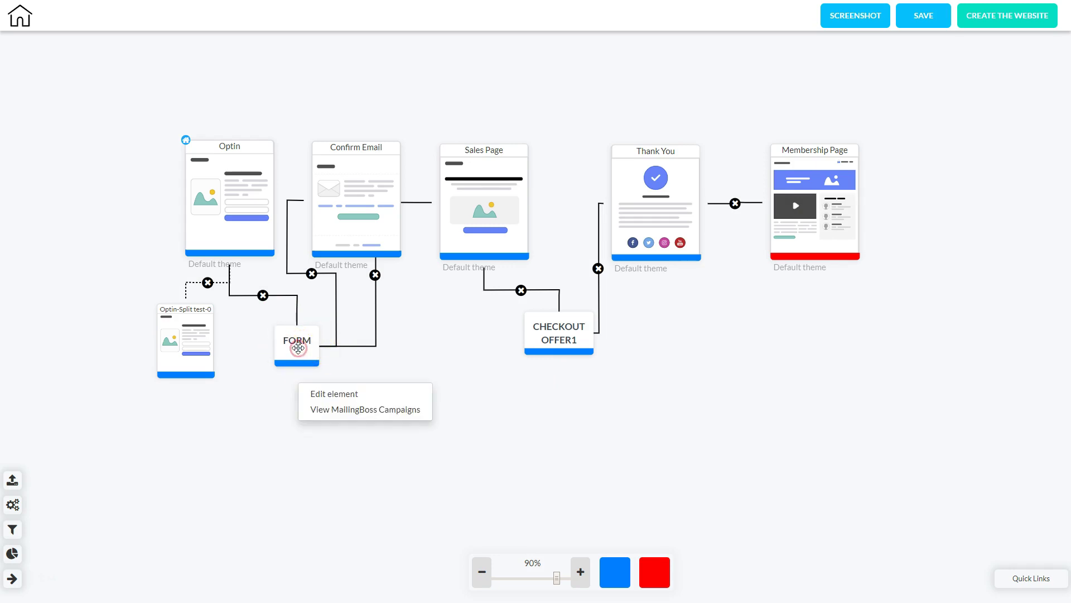
pyautogui.click(318, 392)
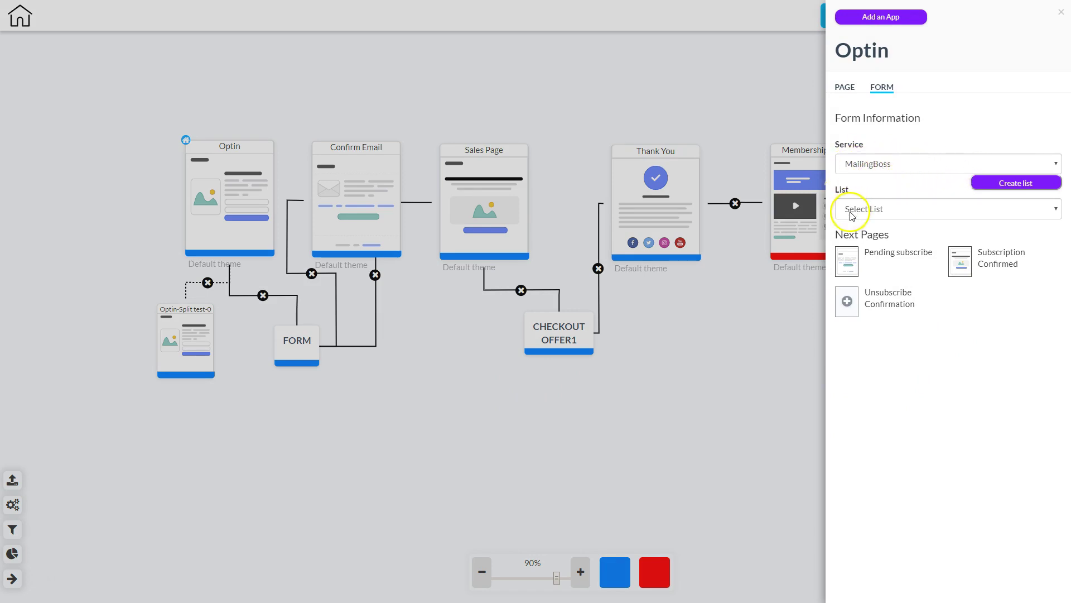
pyautogui.click(908, 209)
pyautogui.click(906, 283)
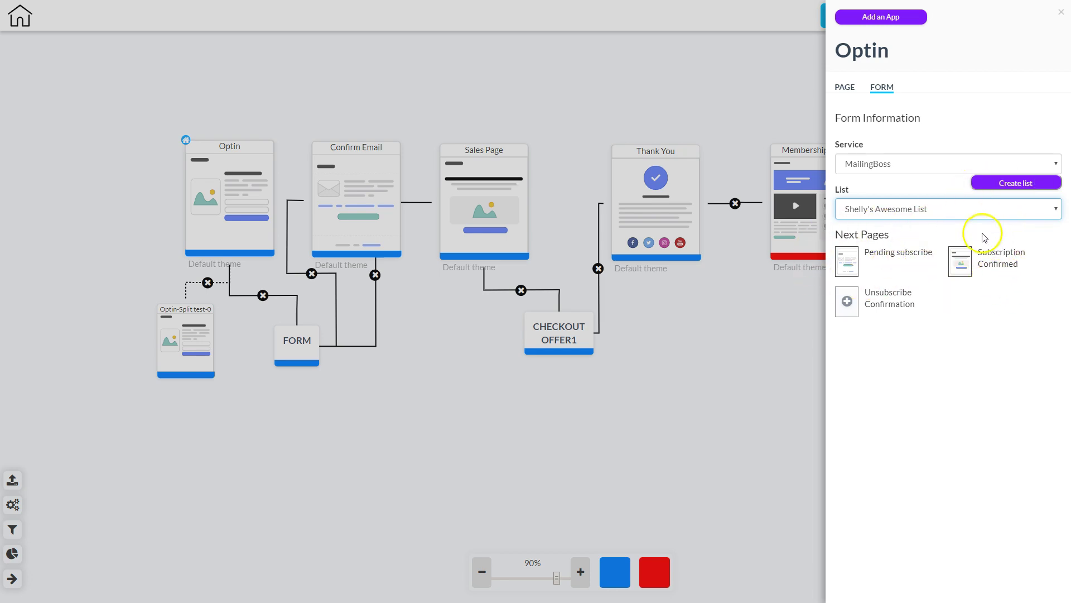
pyautogui.click(755, 399)
# Step: Look at the form element's available actions and review the checkout offer's title, price, next pages and linked restricted area
pyautogui.click(309, 339)
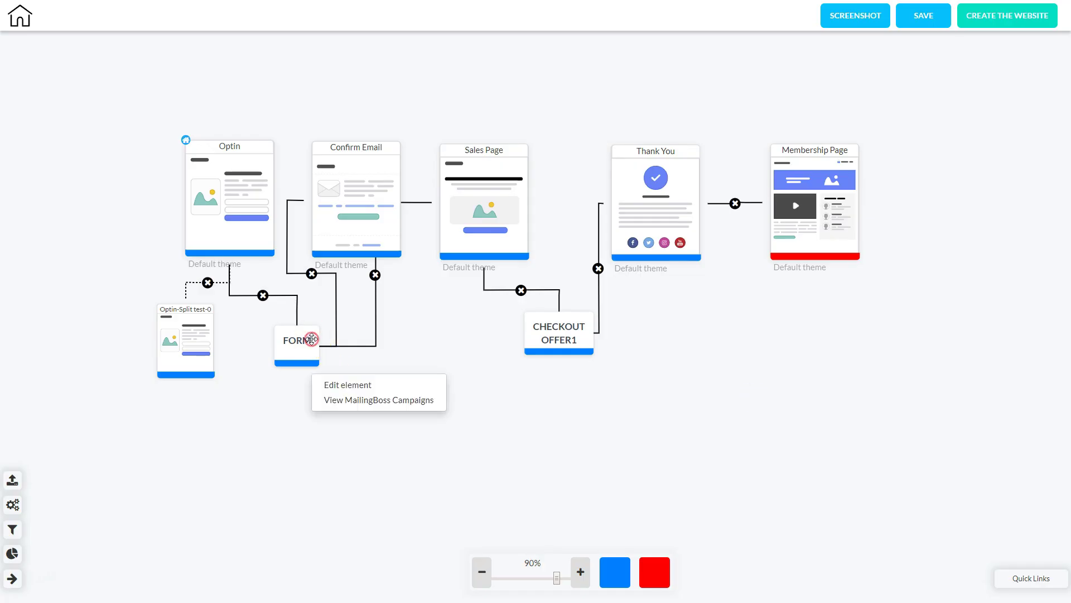
pyautogui.click(397, 414)
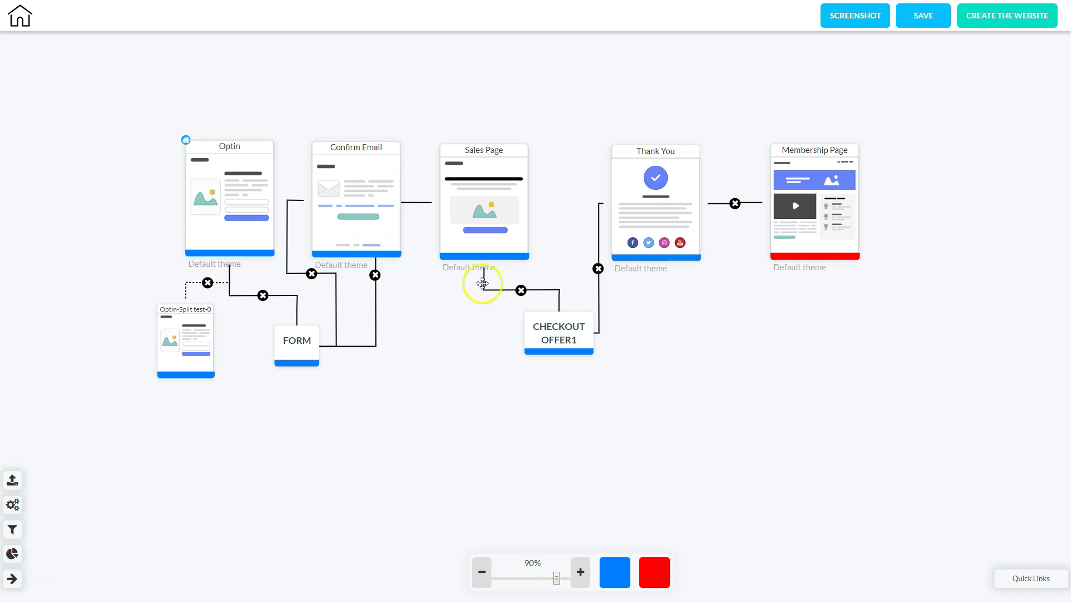
pyautogui.rightClick(547, 338)
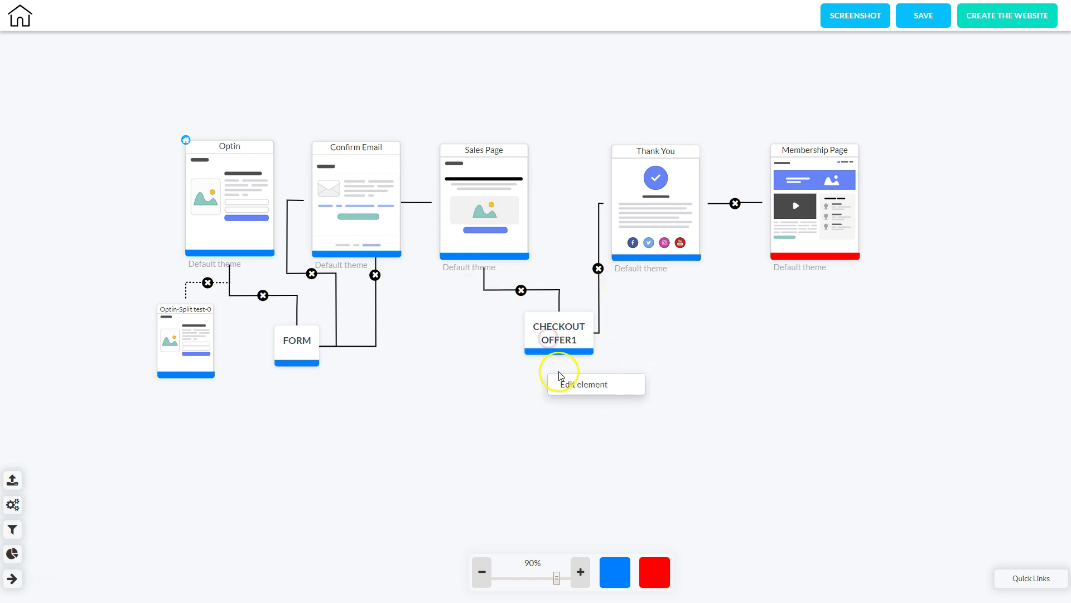
pyautogui.click(566, 383)
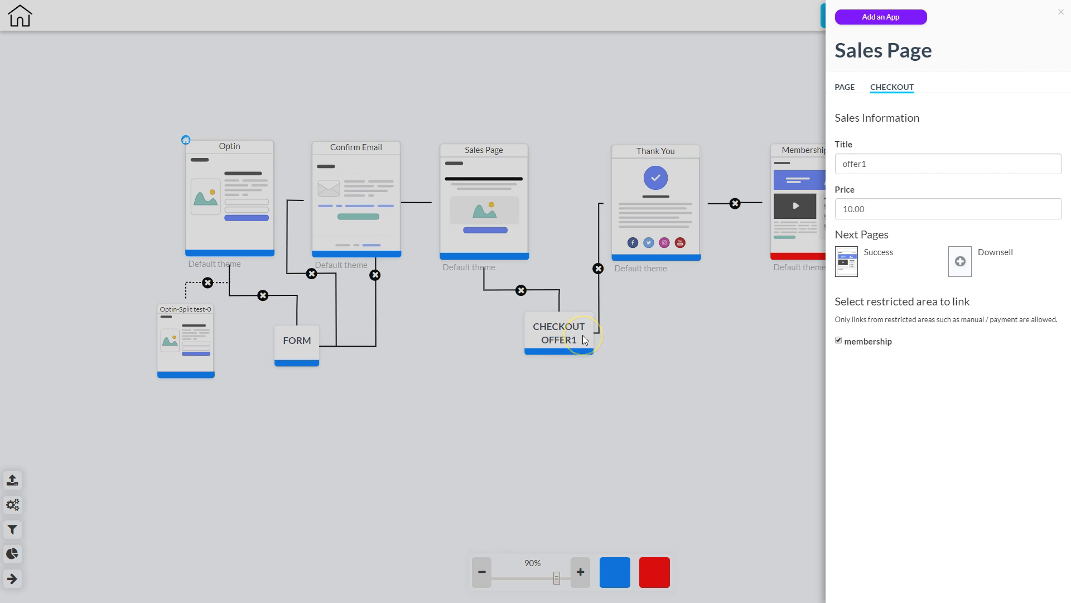
pyautogui.click(763, 267)
pyautogui.click(788, 354)
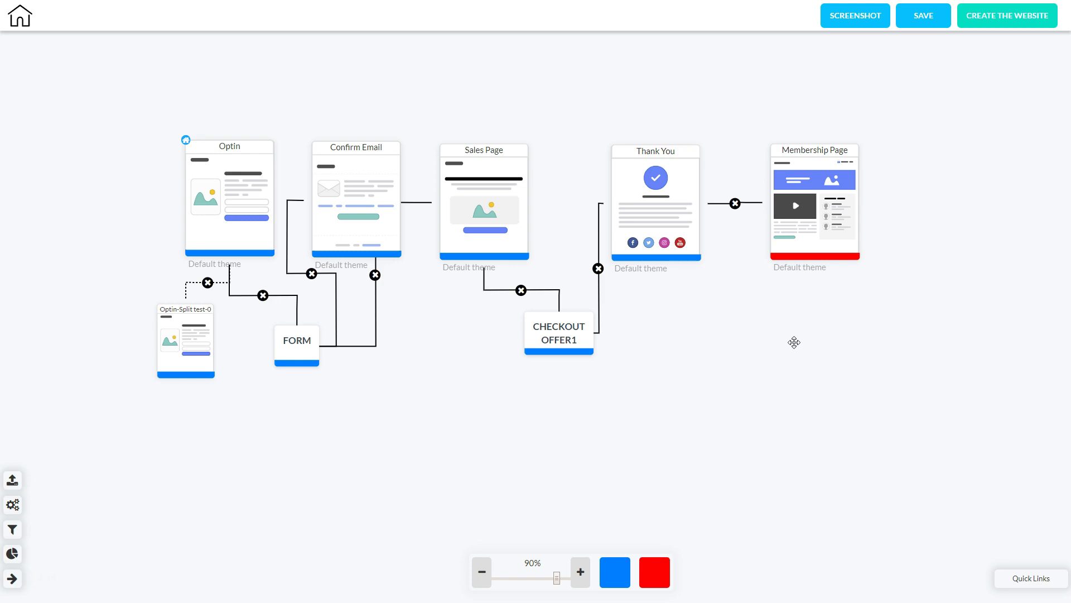
# Step: Save the membership funnel and generate a website from it named Simple Sale Funnel with Membership
pyautogui.click(921, 19)
pyautogui.click(614, 324)
pyautogui.click(1004, 21)
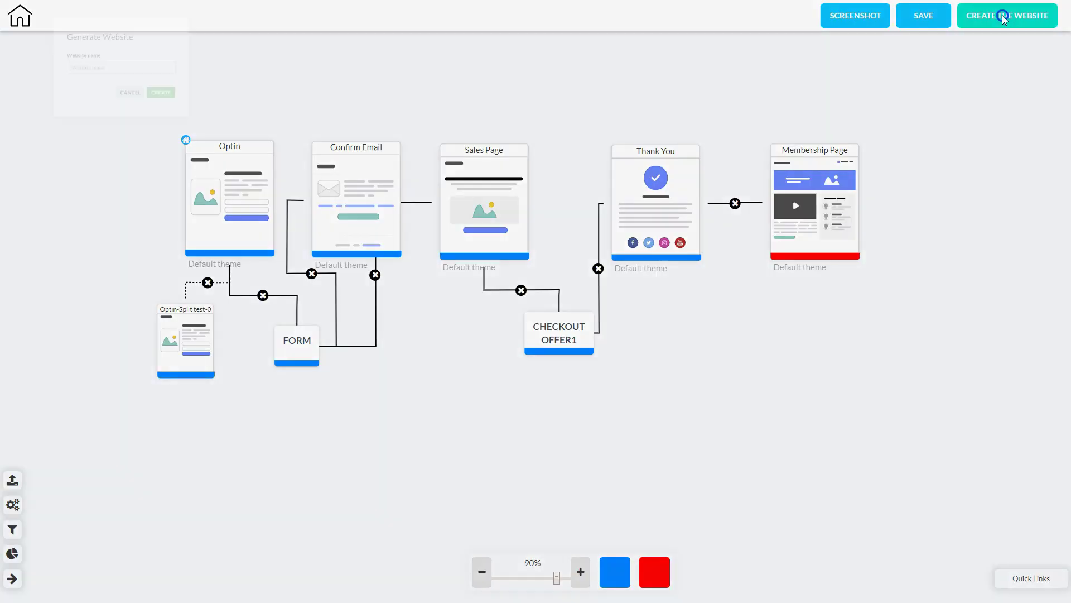
pyautogui.click(551, 297)
pyautogui.write('Simple Sale Funnel with Membership')
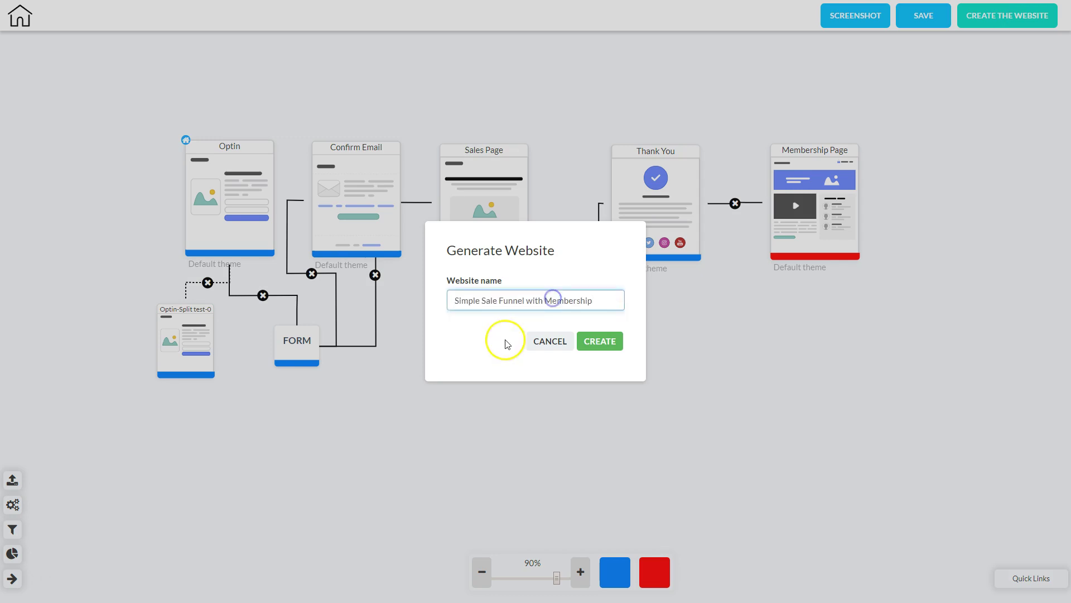
pyautogui.click(600, 340)
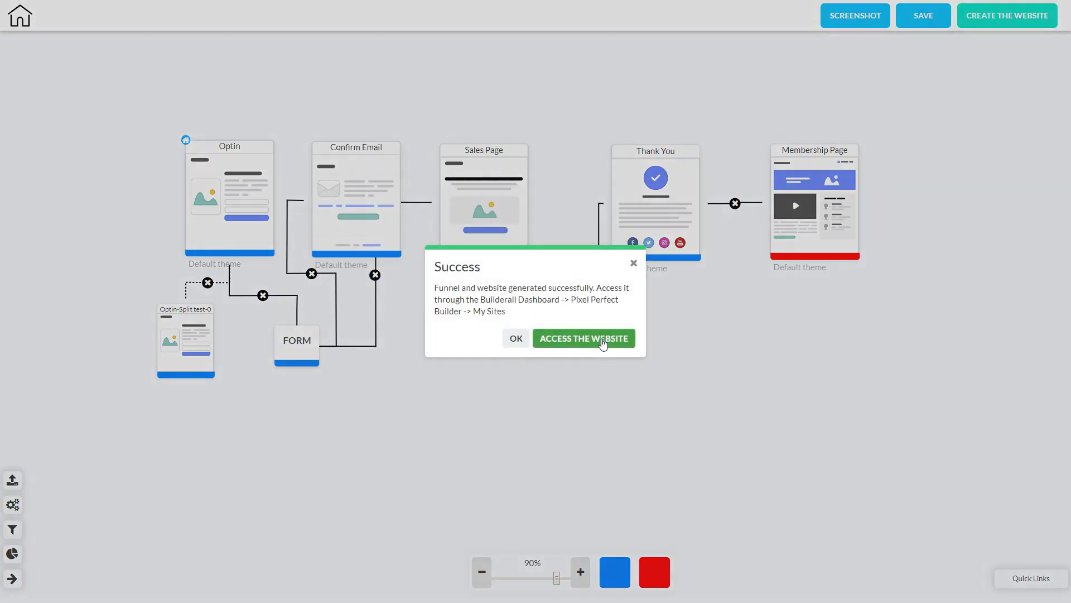
pyautogui.click(593, 321)
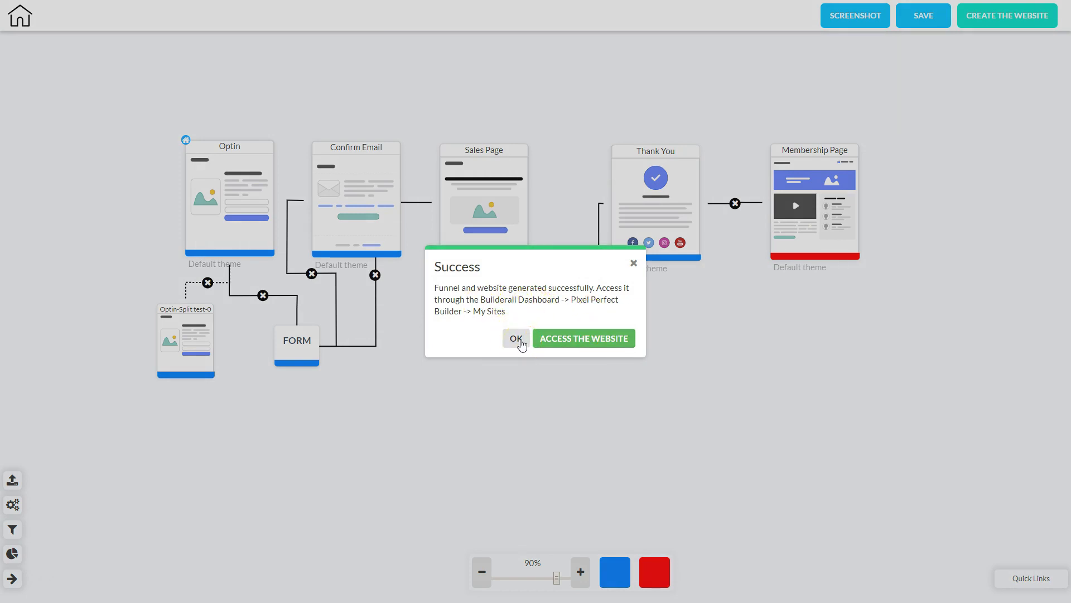
pyautogui.click(586, 341)
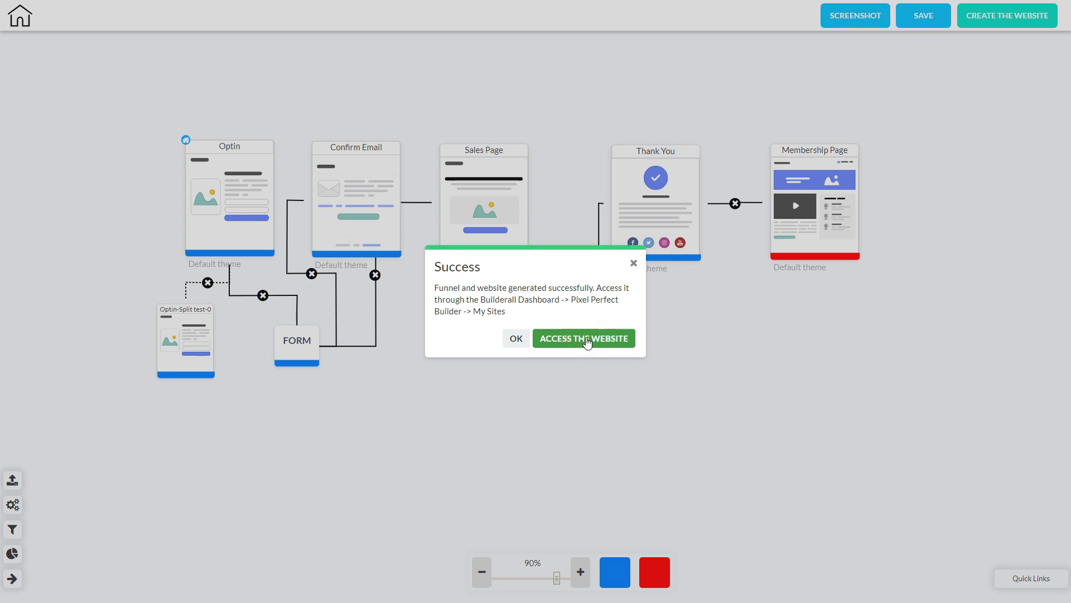